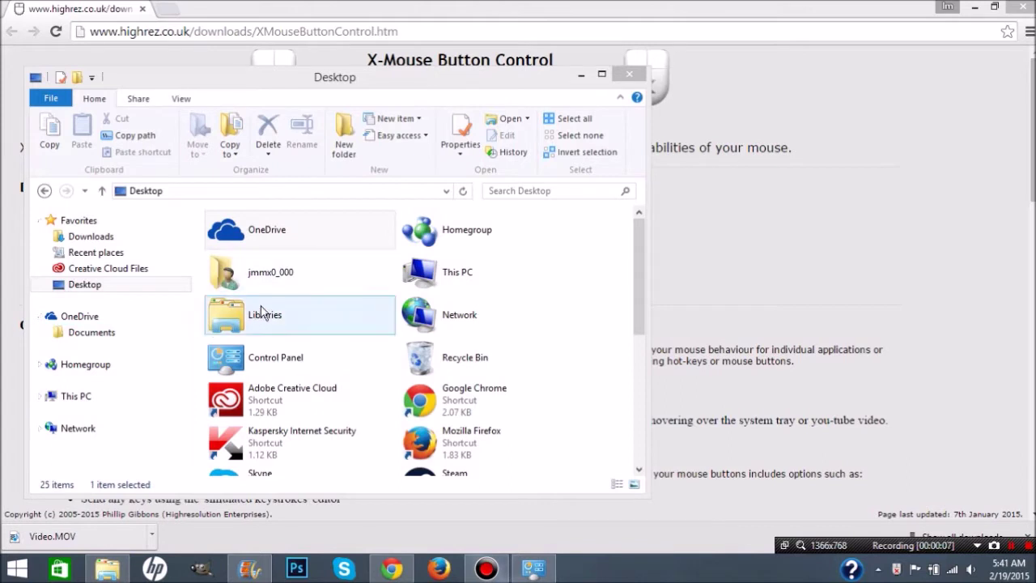
# Create a shortcut to Control Panel from the Desktop folder and close the folder window
pyautogui.click(279, 358)
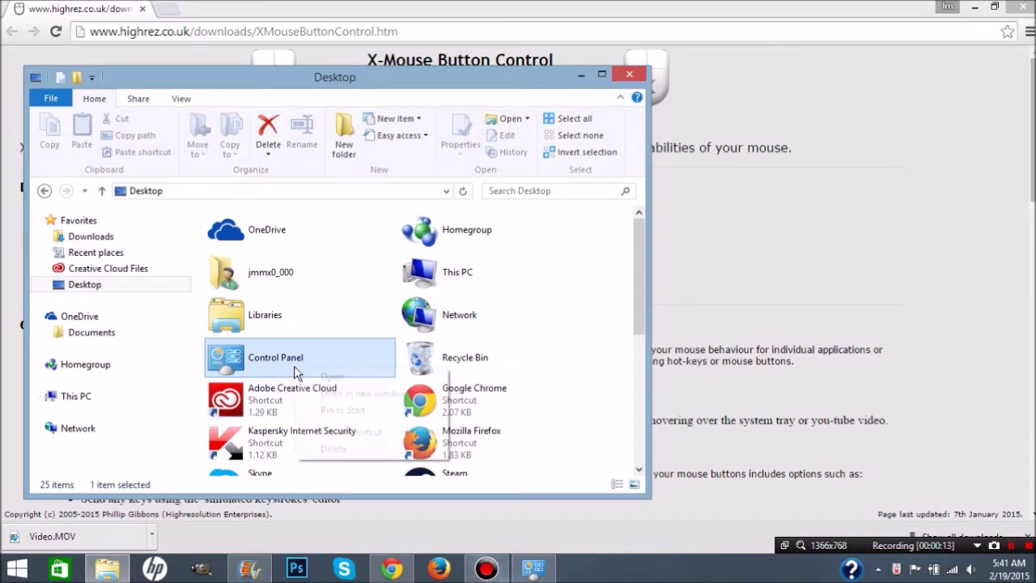
pyautogui.rightClick(295, 369)
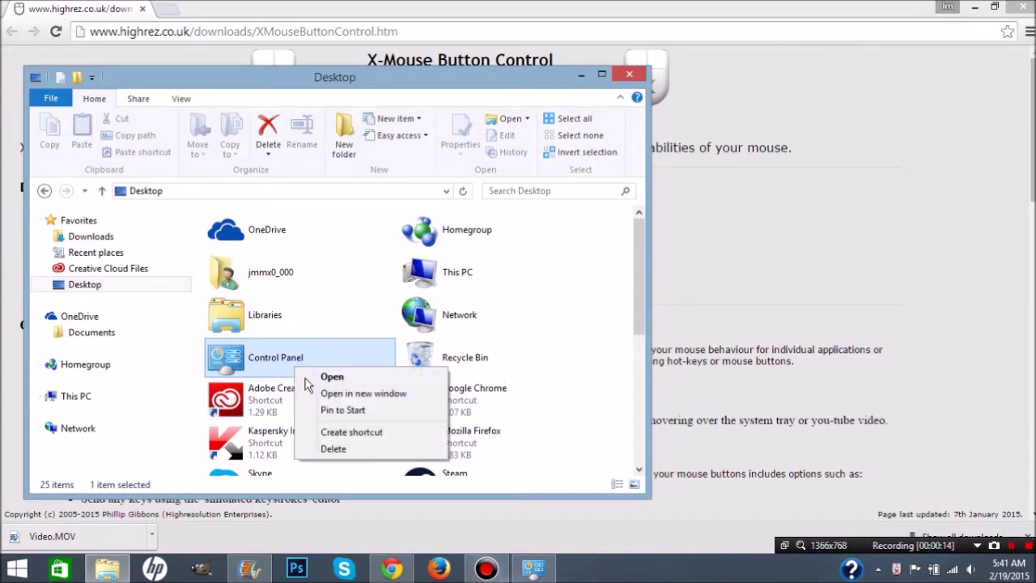
pyautogui.click(392, 436)
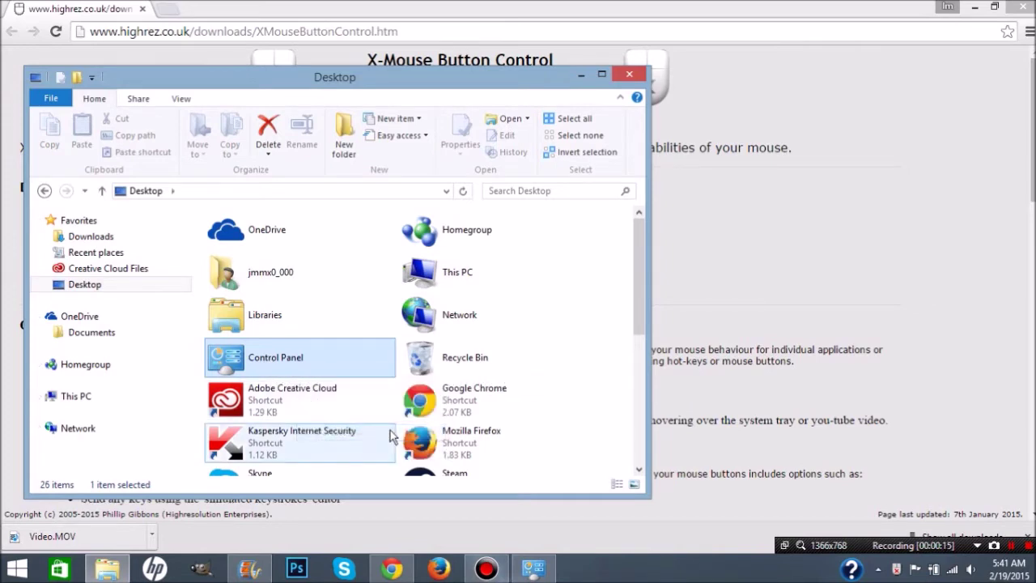
pyautogui.rightClick(344, 359)
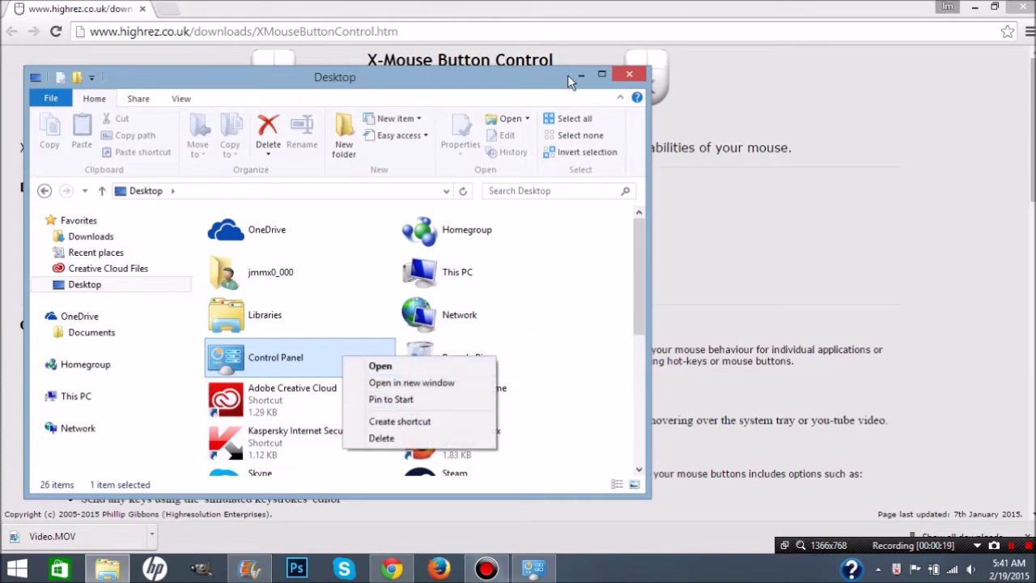
pyautogui.click(629, 75)
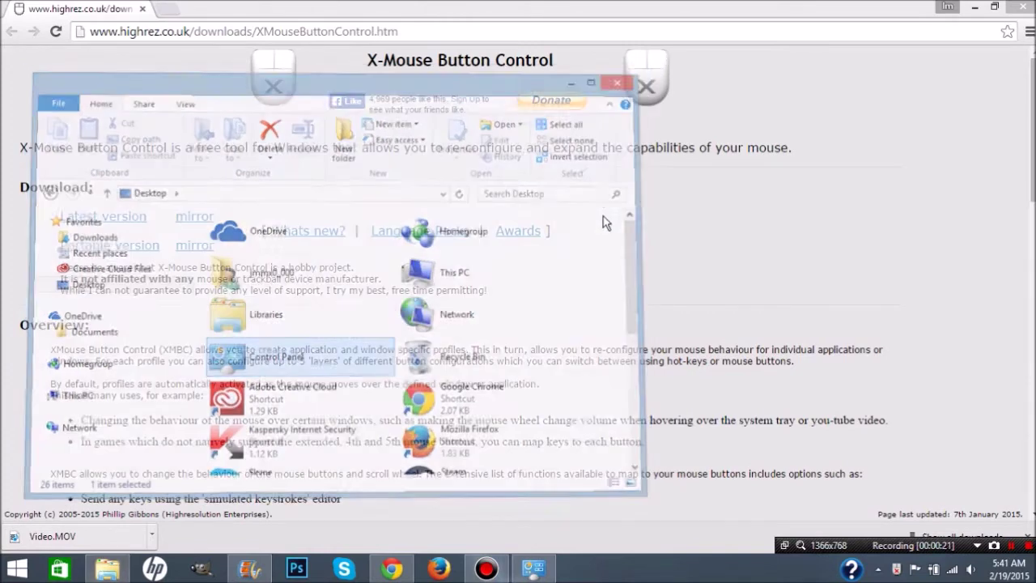
# Search Windows for "user acc" and open the User Accounts settings
pyautogui.click(16, 568)
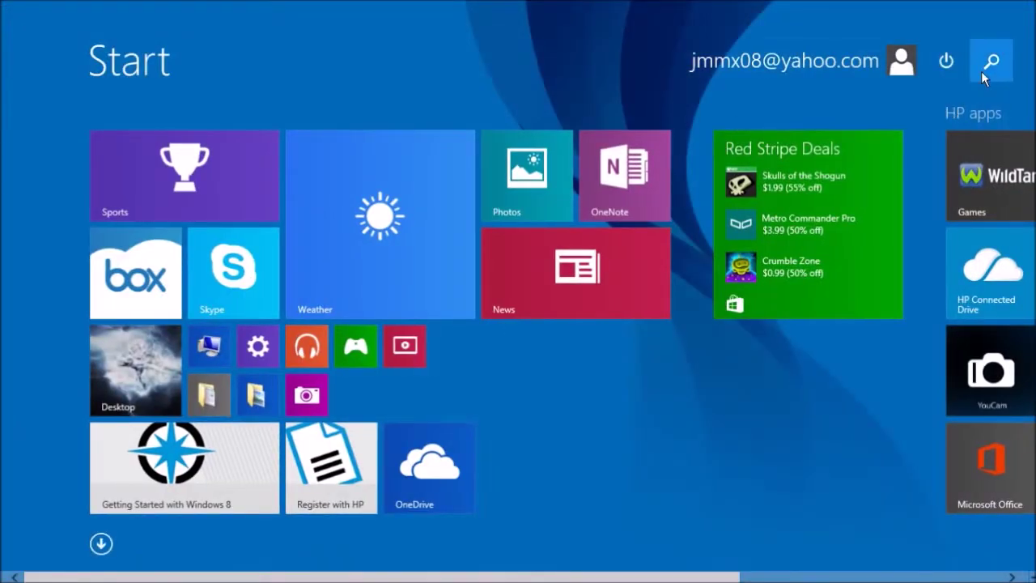
pyautogui.click(981, 71)
pyautogui.write('user acc')
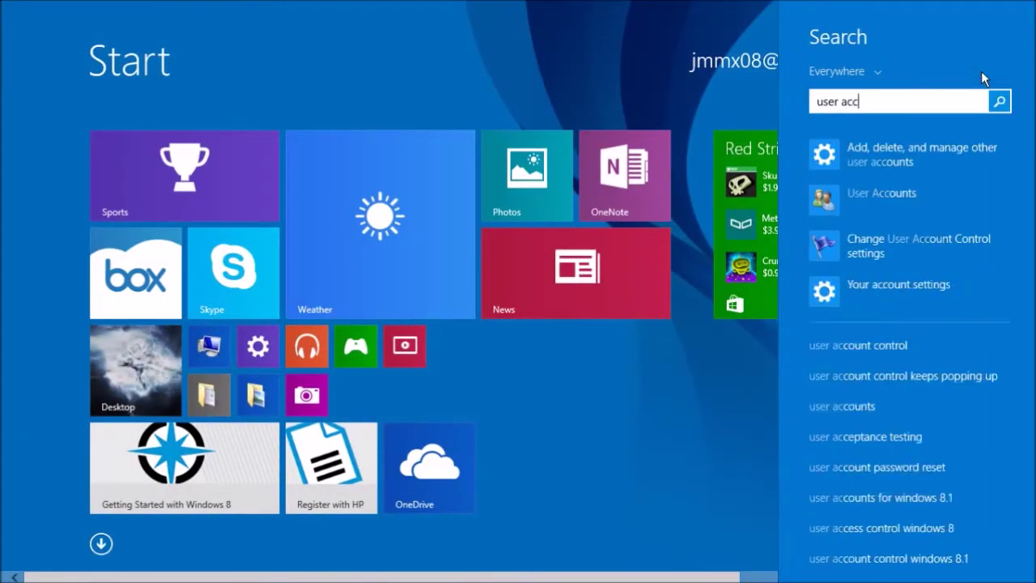
pyautogui.click(896, 211)
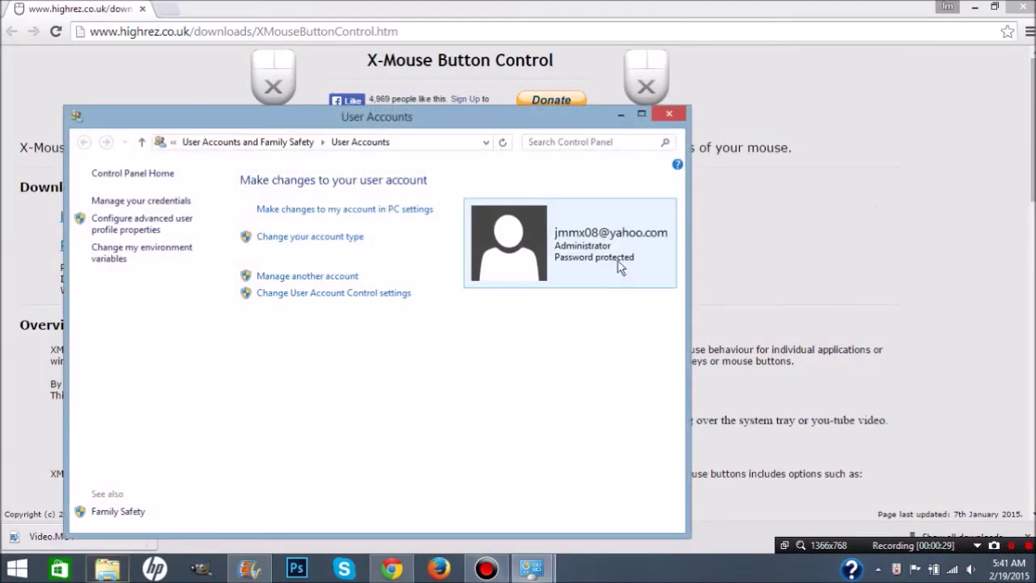
# Open the list of uninstallable programs from the Control Panel home page, and return to the X-Mouse Button Control download page
pyautogui.click(140, 178)
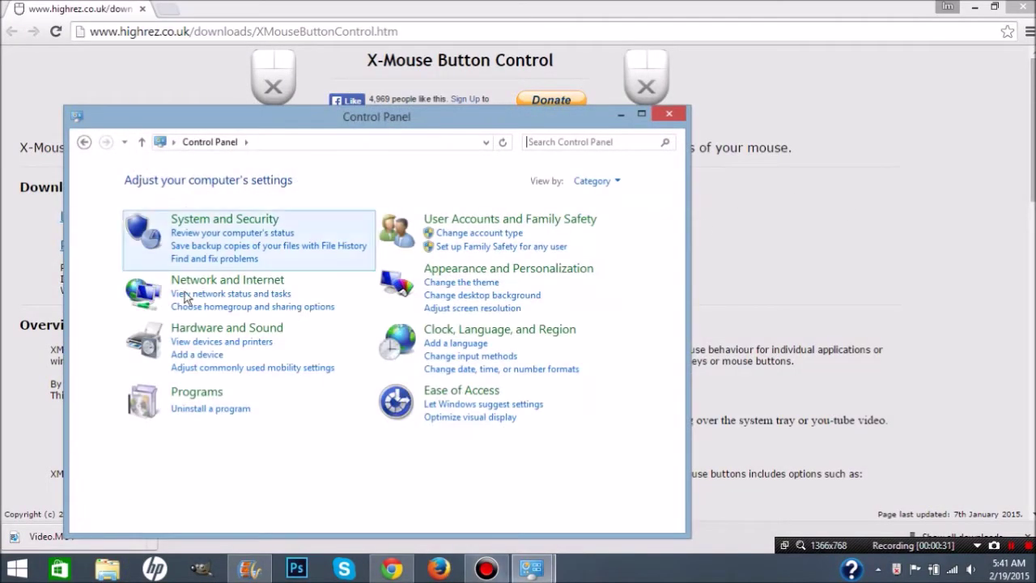
pyautogui.click(228, 411)
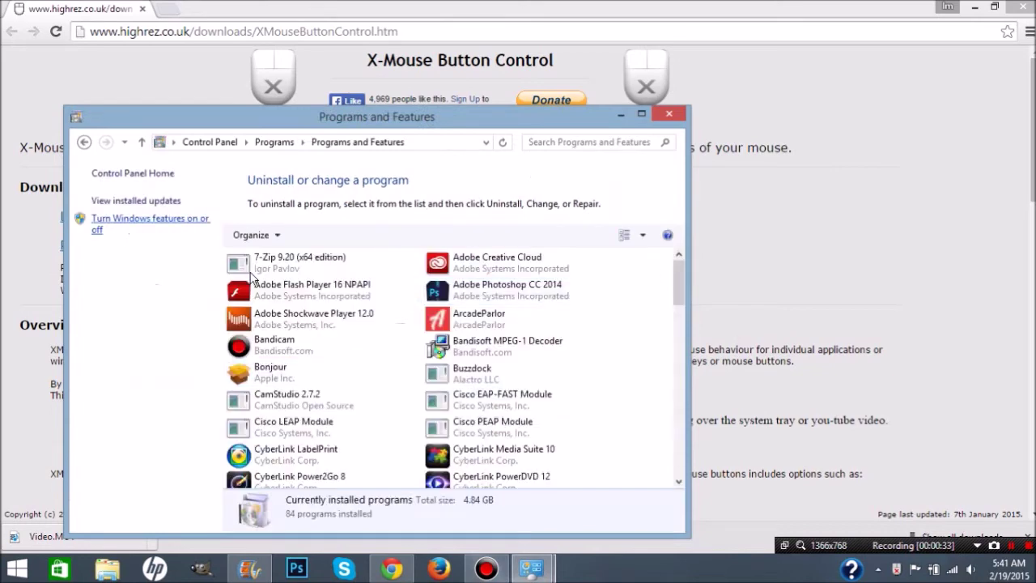
pyautogui.click(621, 114)
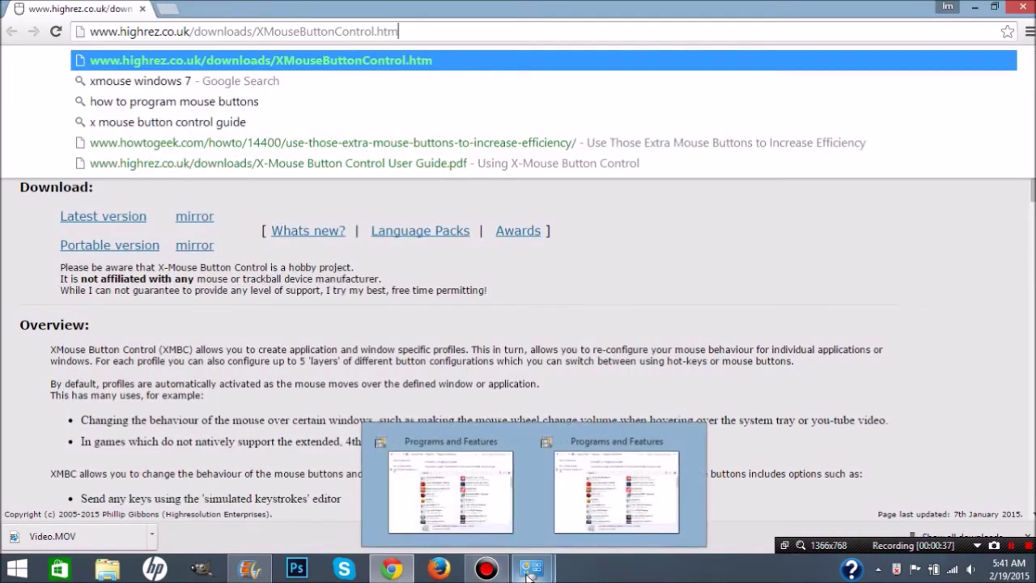
pyautogui.click(530, 571)
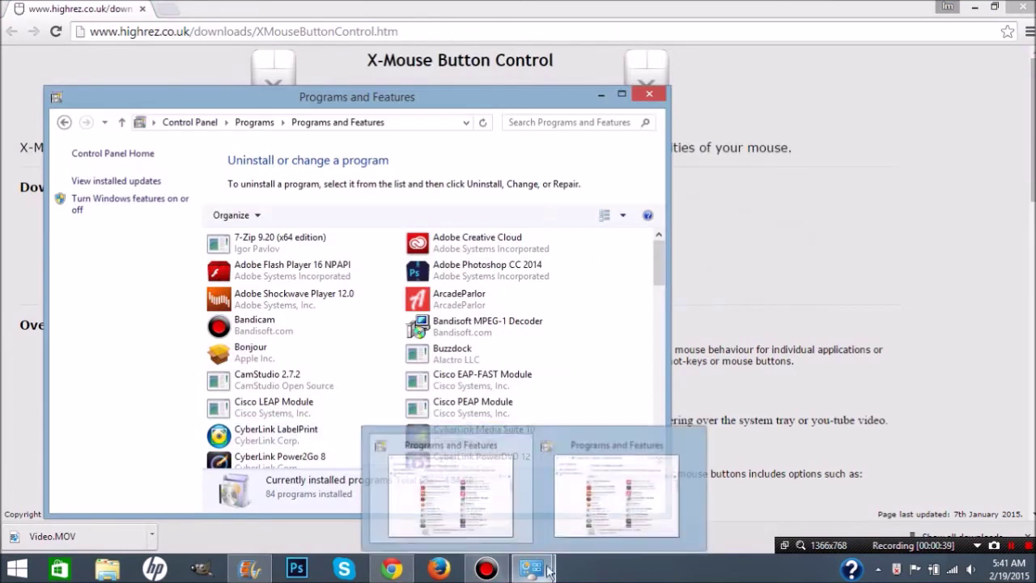
pyautogui.click(548, 570)
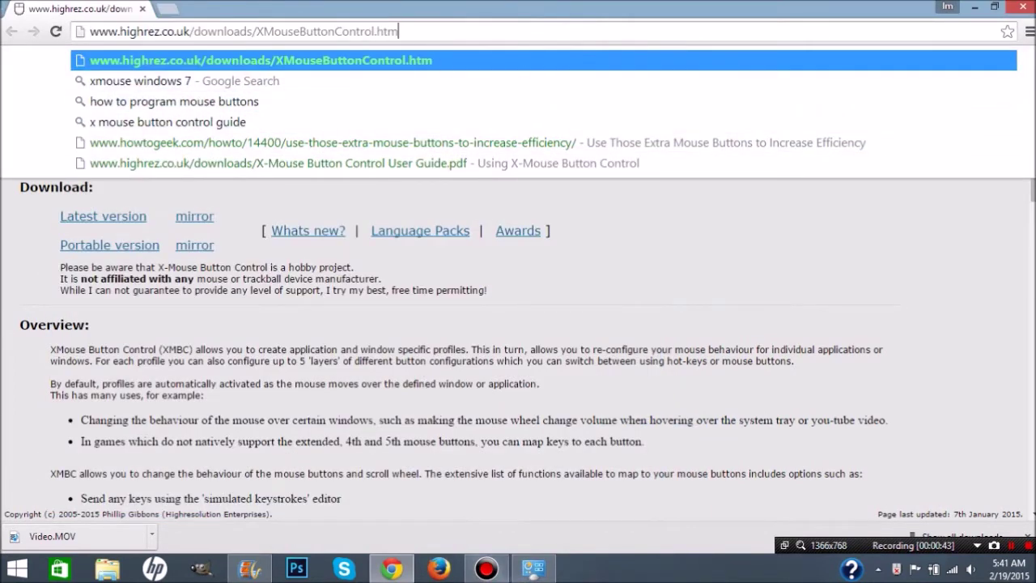
pyautogui.hotkey('ctrl', 'a')
pyautogui.click(809, 301)
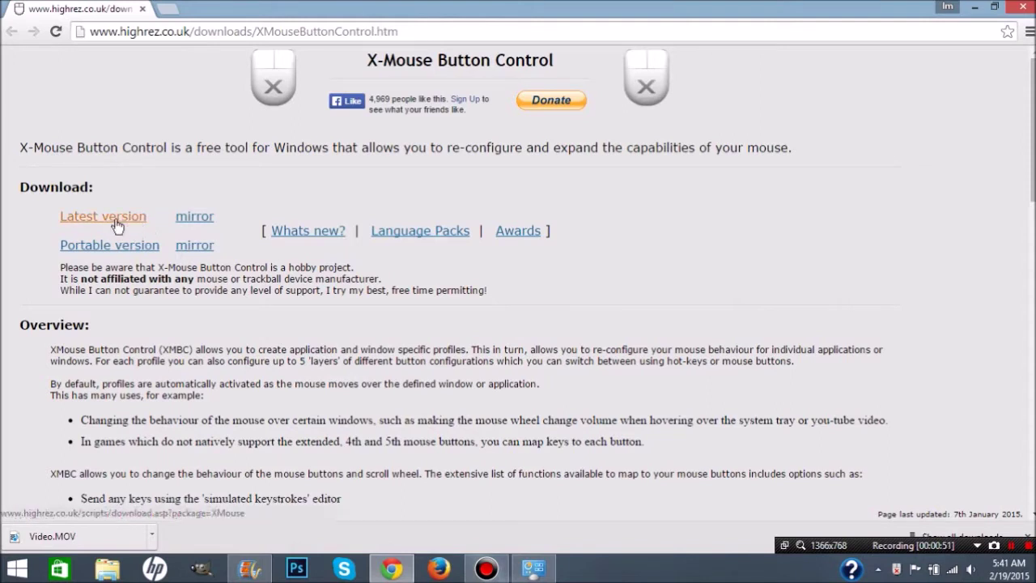
pyautogui.moveTo(49, 216); pyautogui.dragTo(38, 188)
pyautogui.click(801, 218)
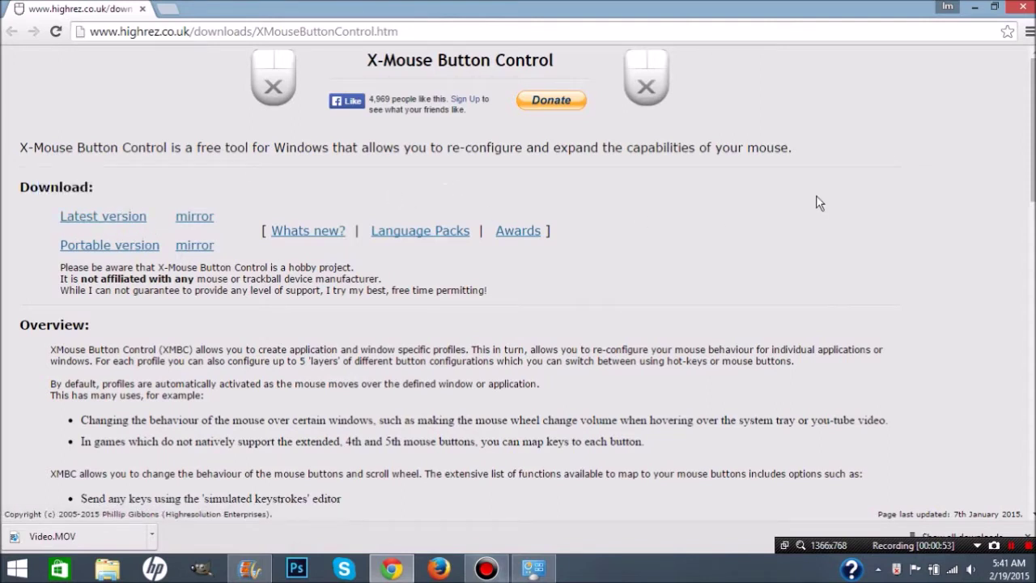
pyautogui.moveTo(855, 154); pyautogui.dragTo(19, 149)
pyautogui.click(19, 149)
pyautogui.moveTo(19, 187); pyautogui.dragTo(79, 187)
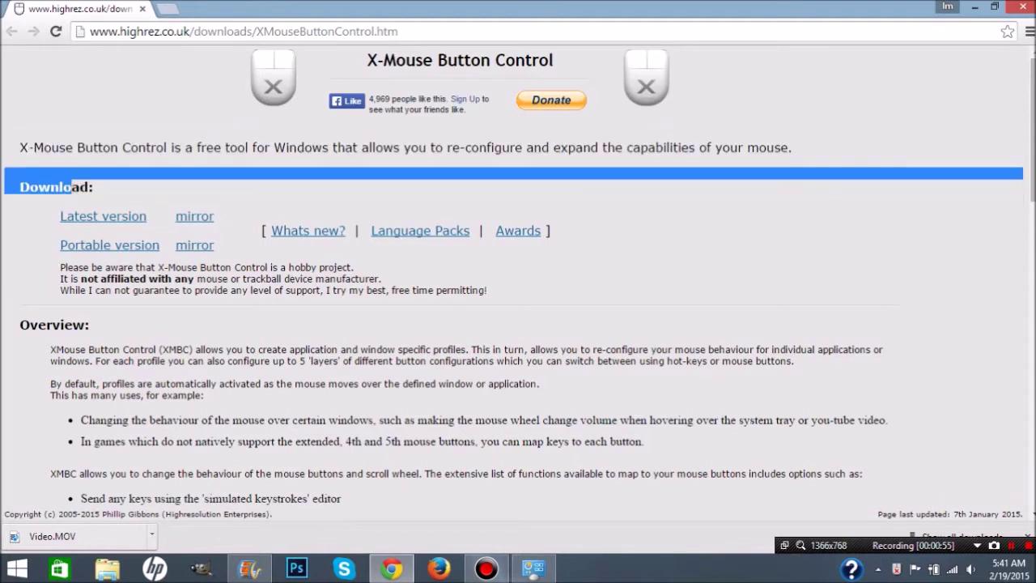
pyautogui.moveTo(20, 148); pyautogui.dragTo(33, 219)
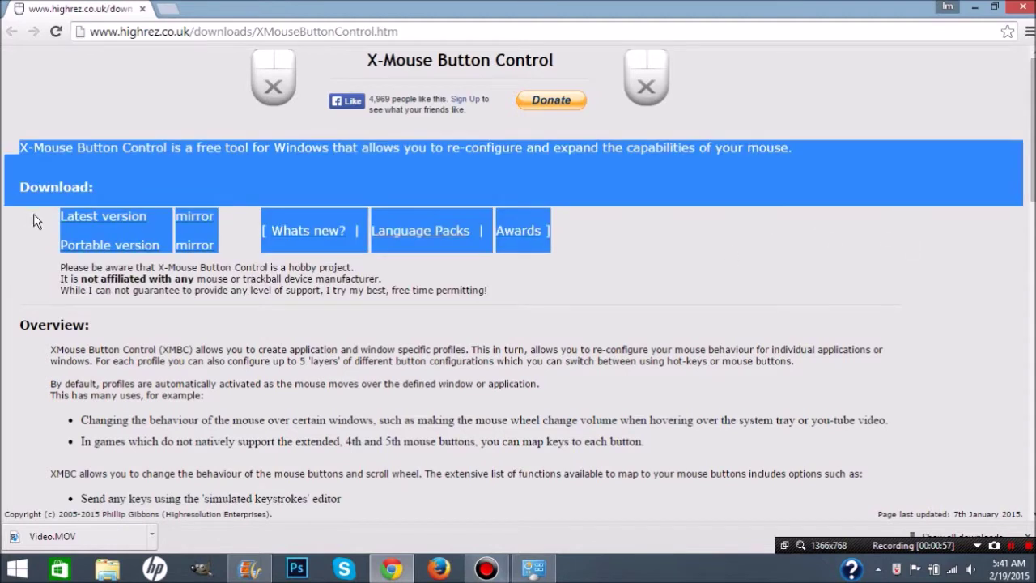
pyautogui.click(590, 301)
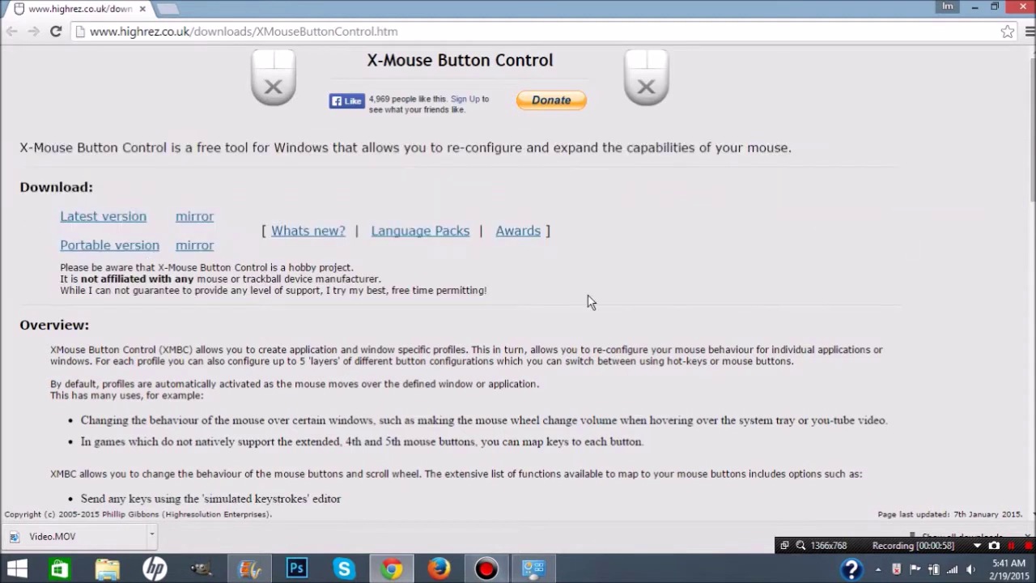
# Download the latest version of X-Mouse Button Control and install it with the default setup options, leaving it set to run on finish
pyautogui.click(107, 217)
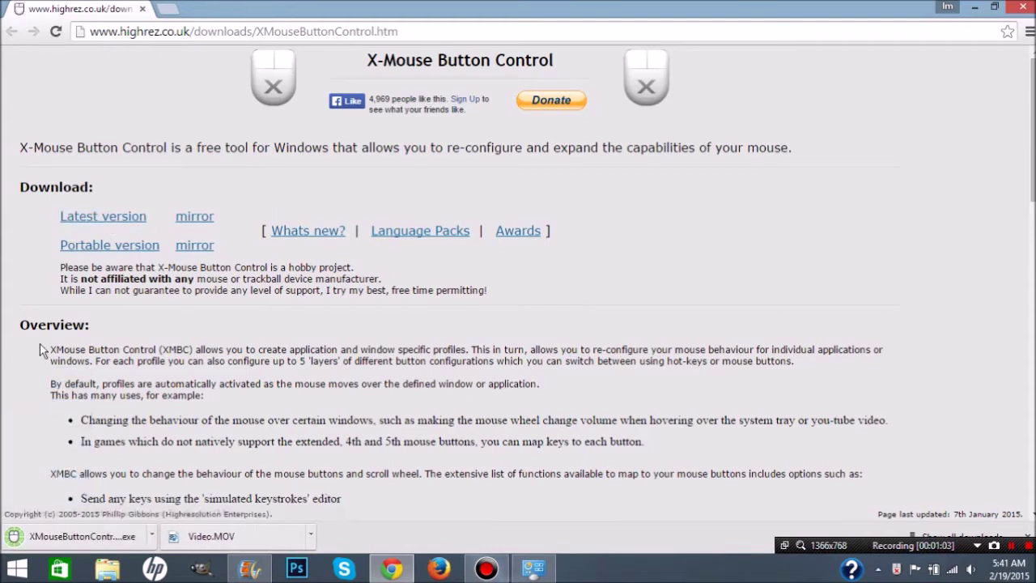
pyautogui.click(74, 537)
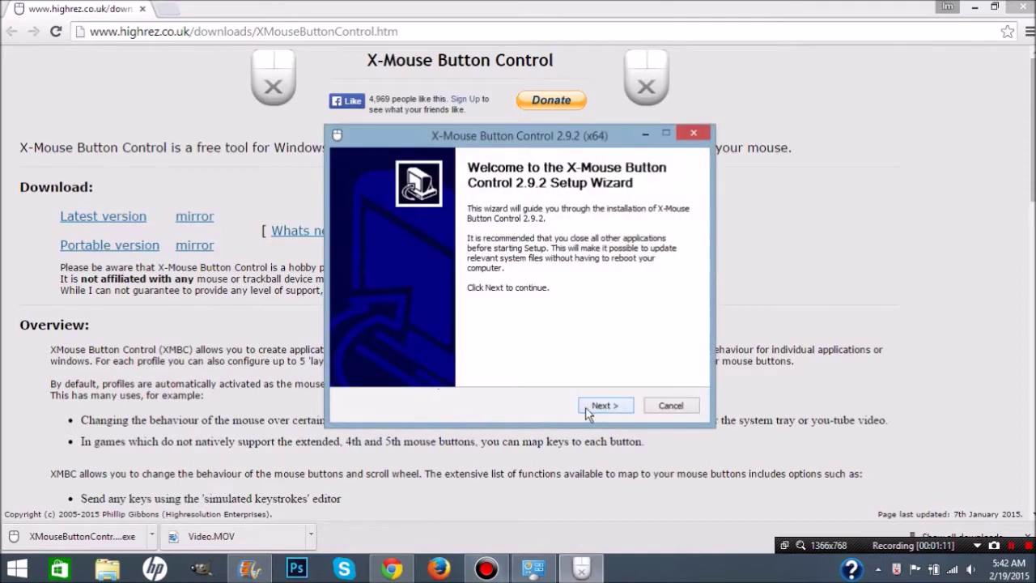
pyautogui.click(589, 411)
pyautogui.click(590, 411)
pyautogui.click(590, 412)
pyautogui.click(592, 413)
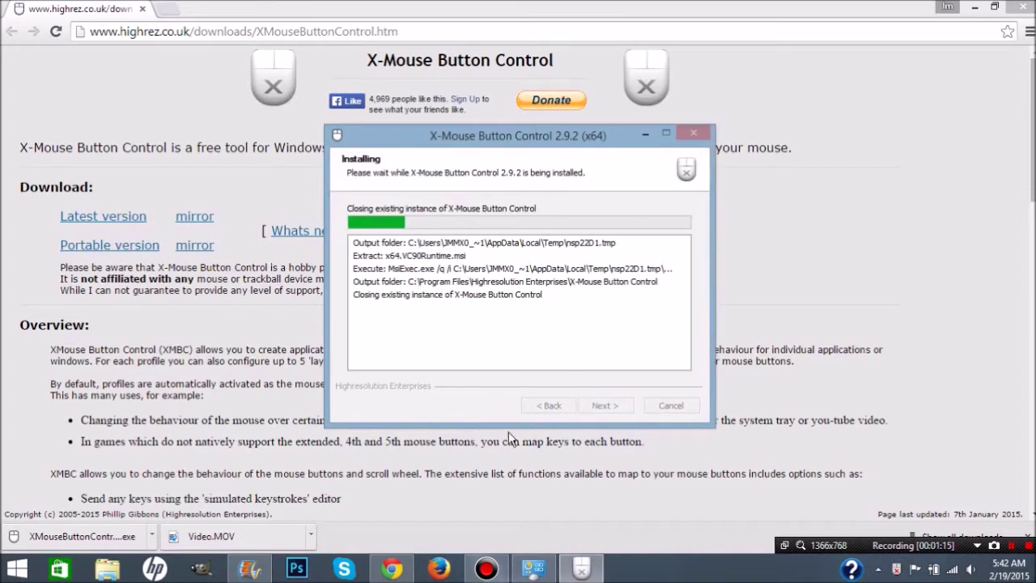
pyautogui.click(1031, 310)
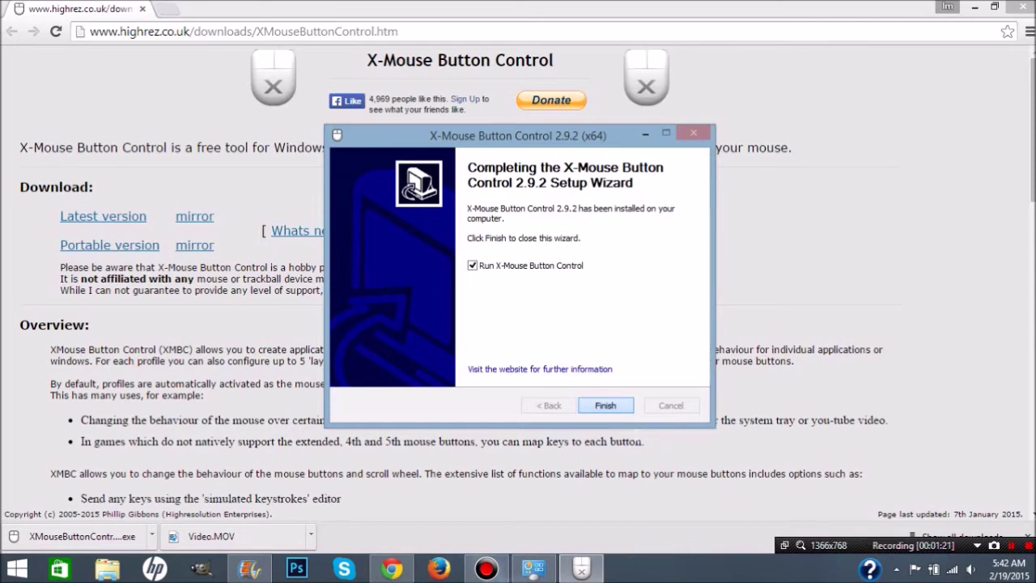
pyautogui.click(613, 410)
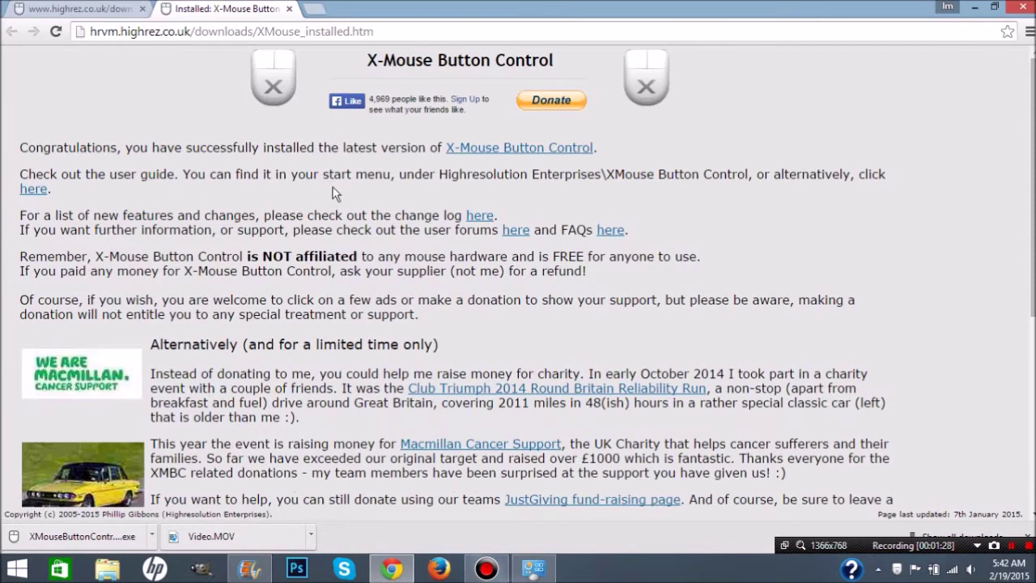
# Close the post-installation web page and open the X-Mouse Button Control setup window
pyautogui.click(289, 8)
pyautogui.click(1010, 447)
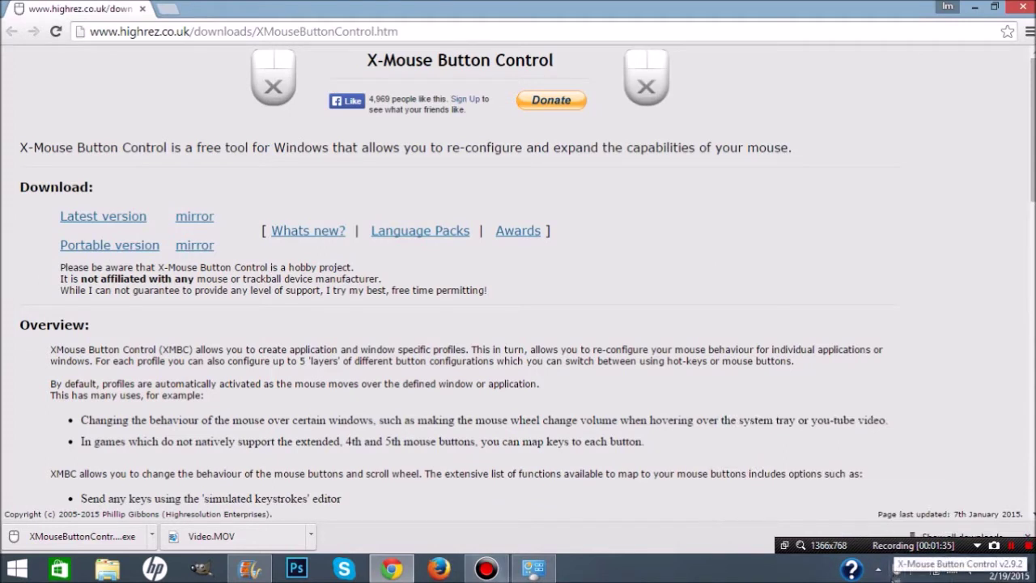
pyautogui.click(878, 570)
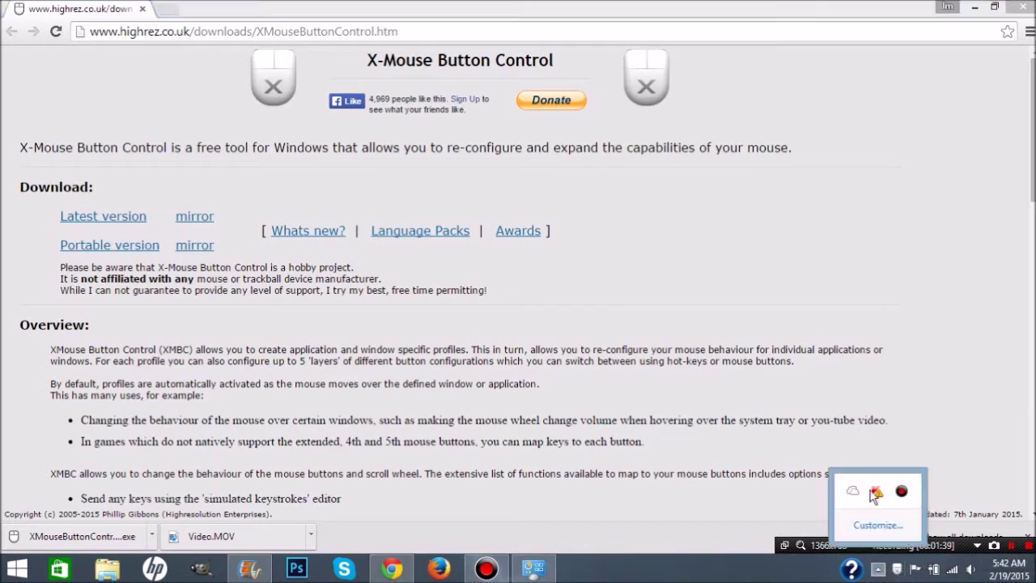
pyautogui.click(878, 570)
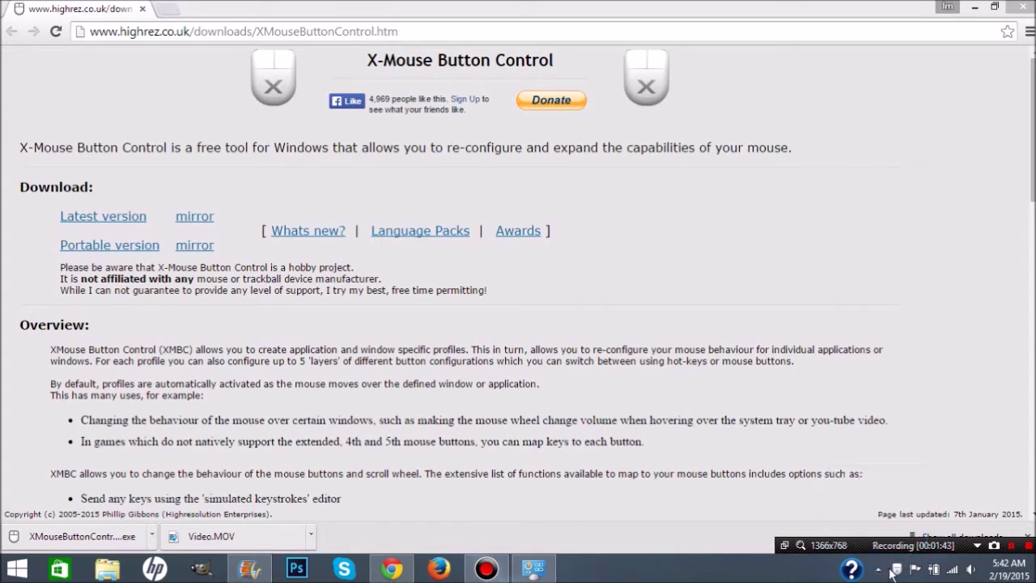
pyautogui.rightClick(897, 571)
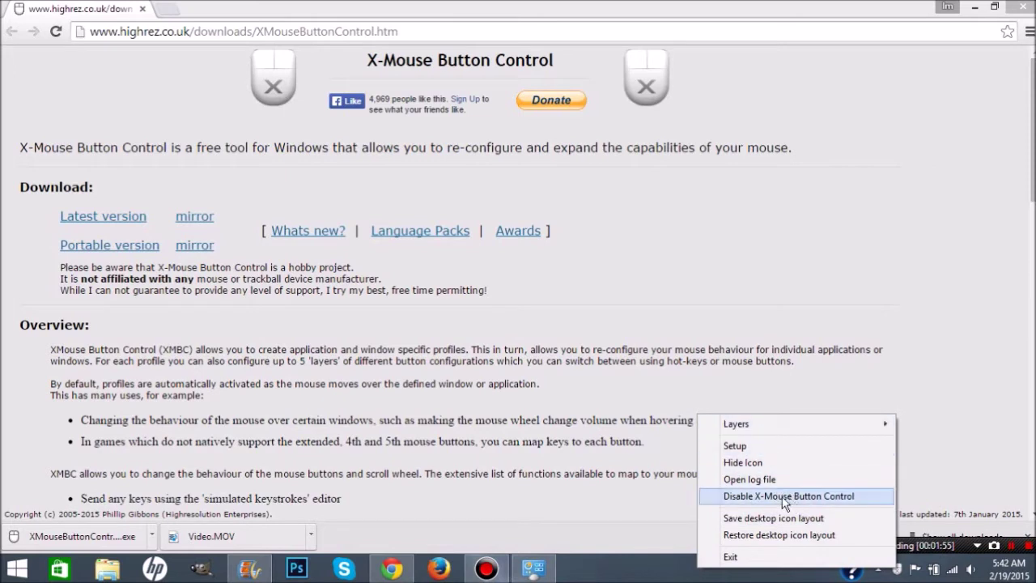
pyautogui.click(777, 446)
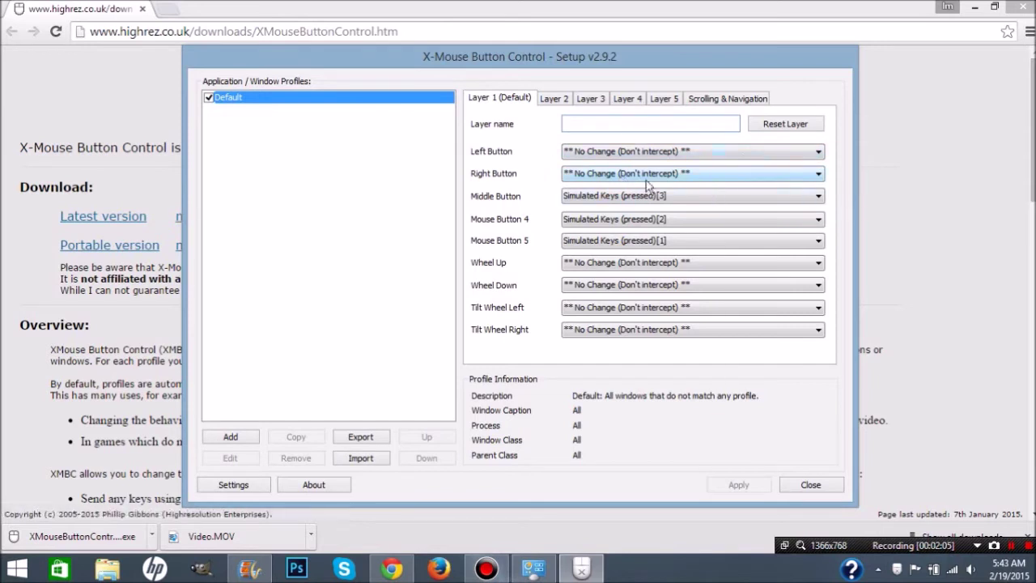
pyautogui.click(599, 174)
pyautogui.click(599, 175)
pyautogui.click(601, 176)
pyautogui.click(601, 174)
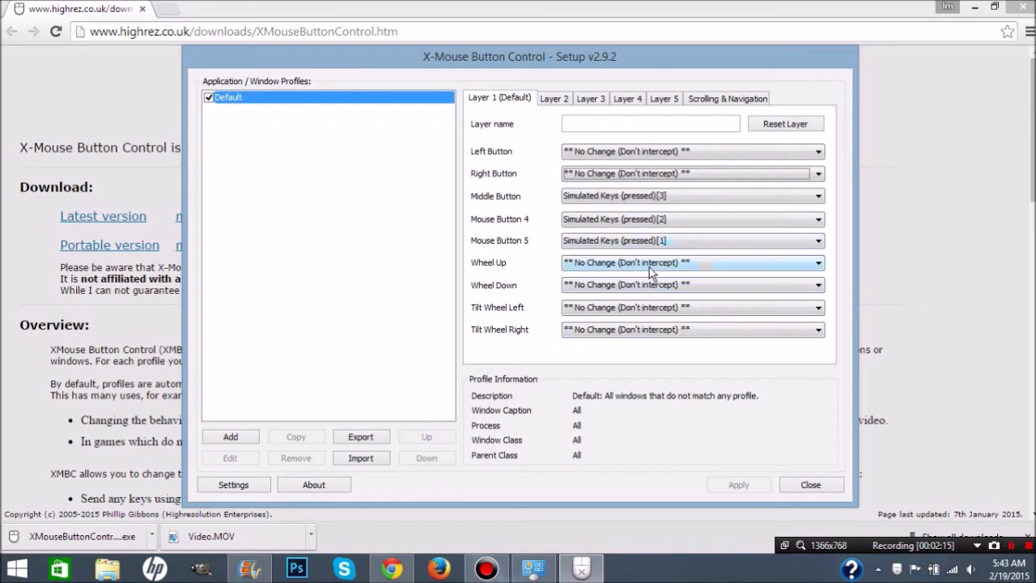
# Review the Simulated Keystrokes options for Mouse Button 5 on Layer 1, and cancel the dialog
pyautogui.click(648, 240)
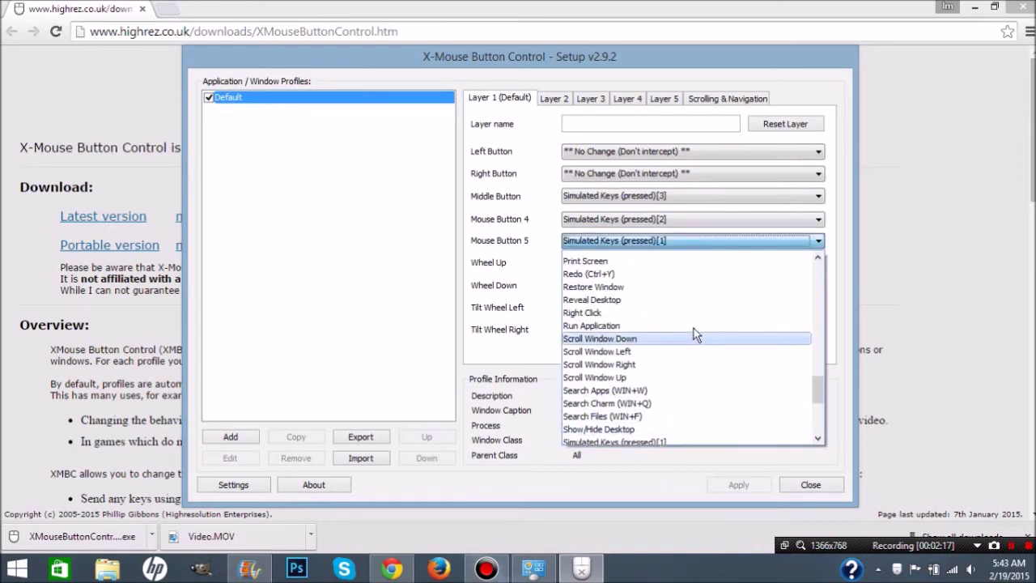
pyautogui.scroll(6, 689, 316)
pyautogui.scroll(-6, 689, 307)
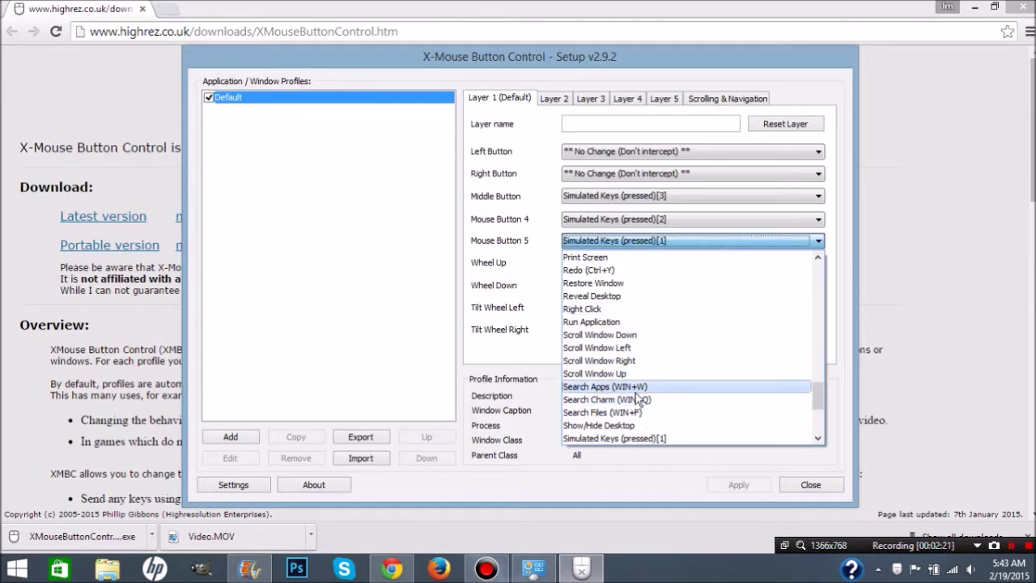
pyautogui.scroll(-1, 630, 414)
pyautogui.click(628, 396)
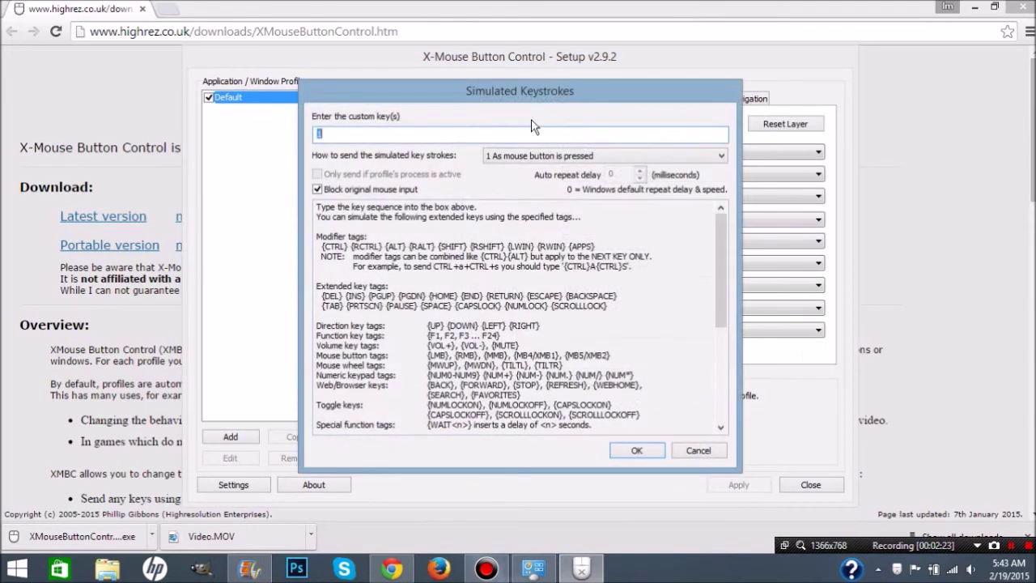
pyautogui.press('End')
pyautogui.moveTo(701, 89); pyautogui.dragTo(494, 86)
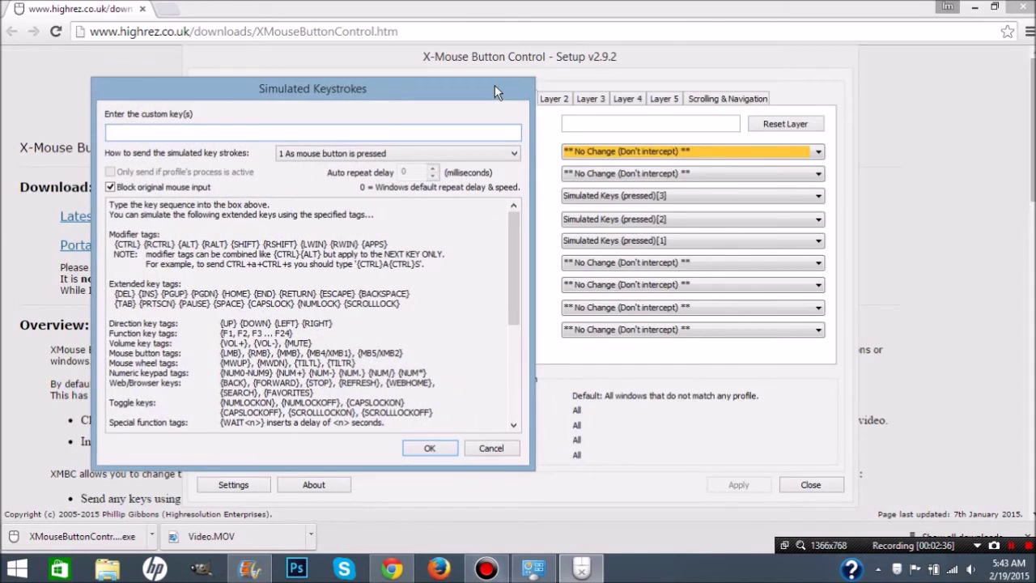
pyautogui.click(503, 453)
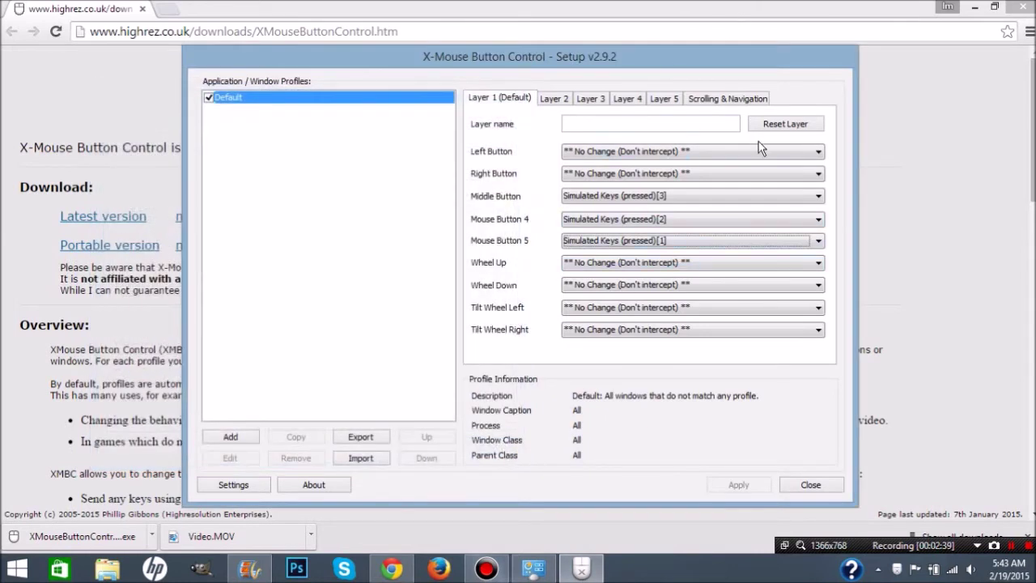
# Apply the button assignments and close the setup window, leaving Mouse Button 5 on its simulated key
pyautogui.click(818, 240)
pyautogui.click(818, 240)
pyautogui.click(737, 482)
pyautogui.click(813, 484)
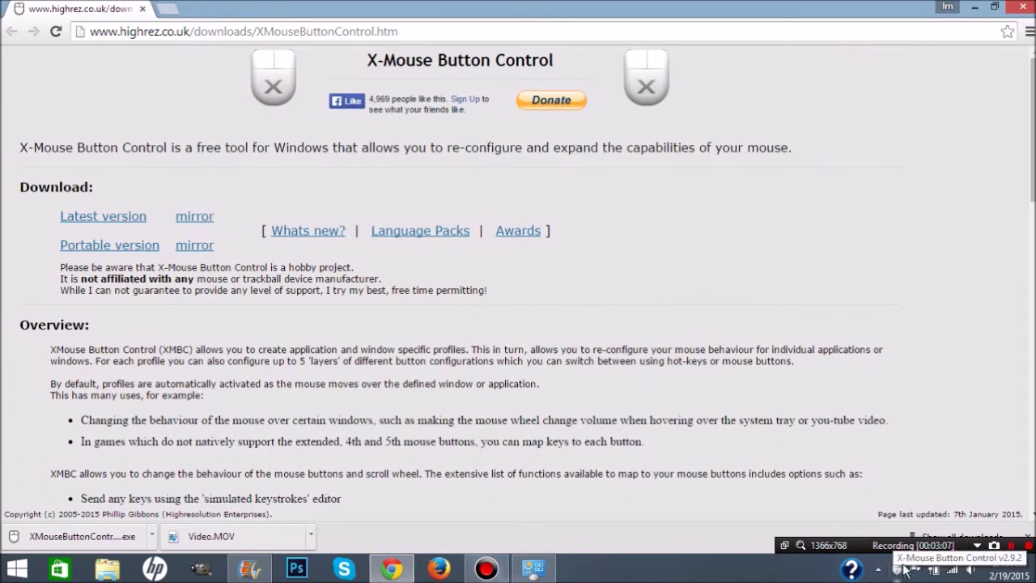
# Disable X-Mouse Button Control so the button assignments are switched off while the program stays running
pyautogui.rightClick(904, 569)
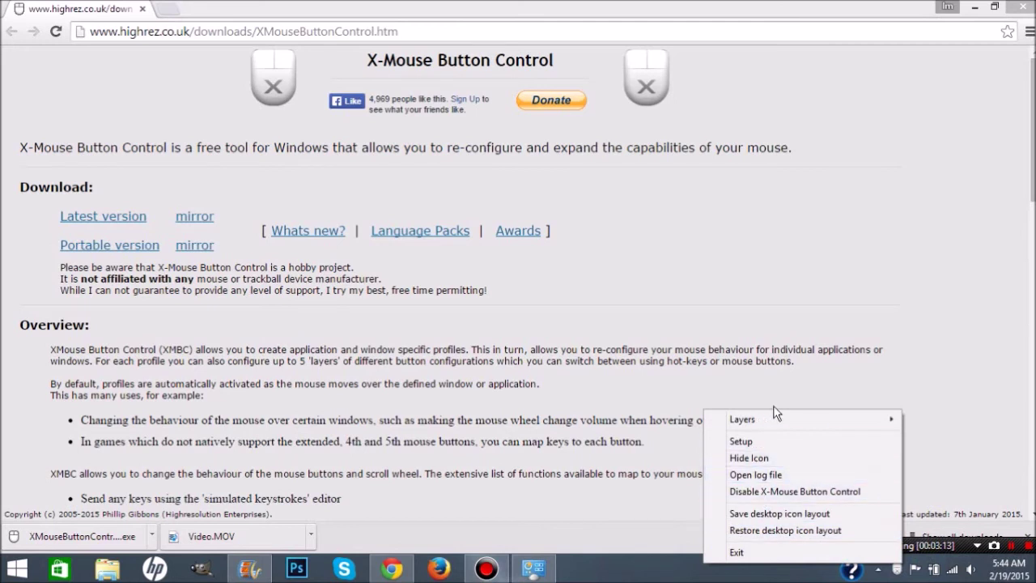
pyautogui.click(787, 492)
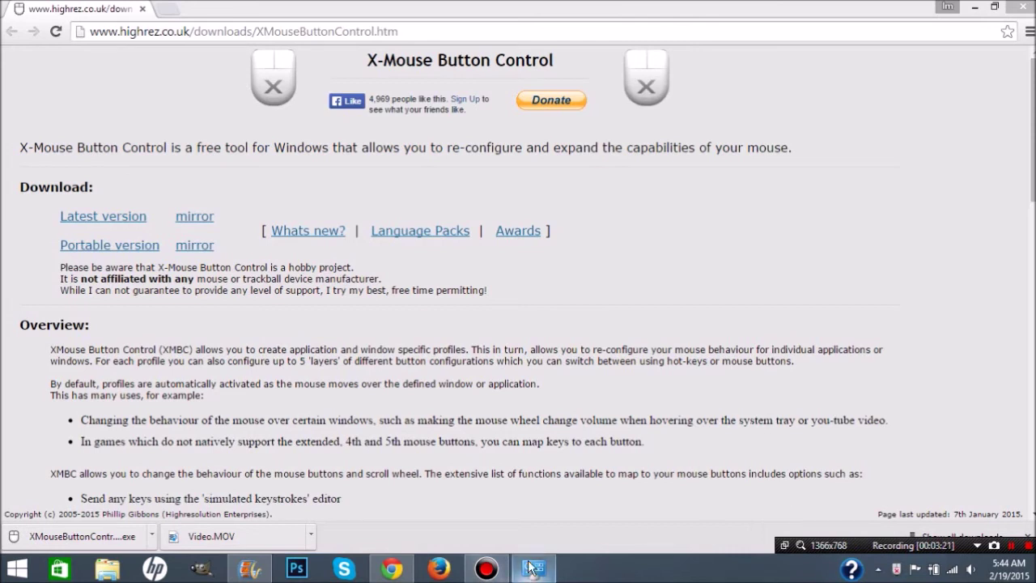
# Find X-Mouse Button Control 2.9.2 in Programs and Features, start its uninstall, and dismiss the confirmation prompt
pyautogui.moveTo(530, 568)
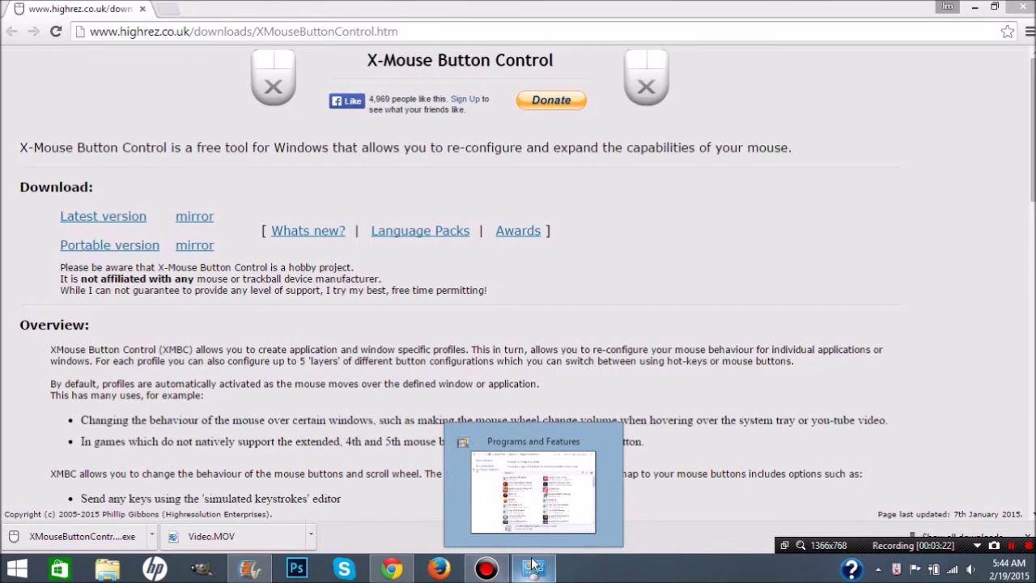
pyautogui.rightClick(534, 566)
pyautogui.click(548, 566)
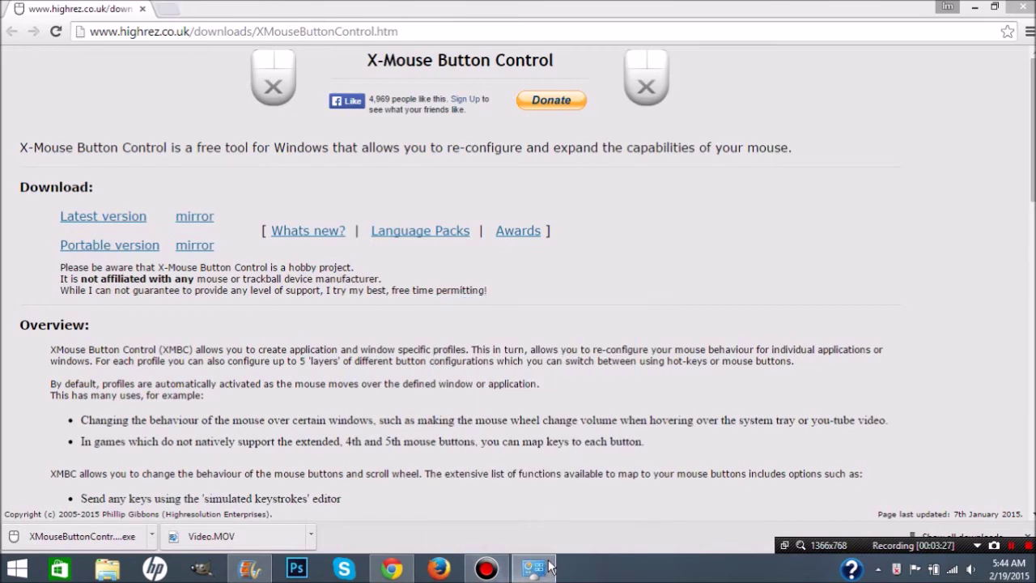
pyautogui.scroll(-5, 615, 415)
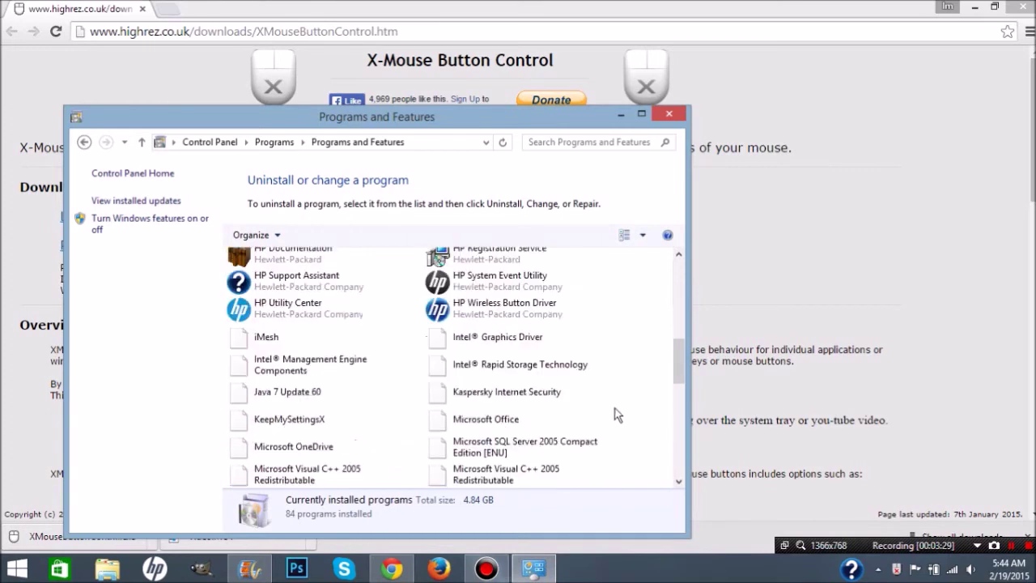
pyautogui.scroll(-10, 405, 381)
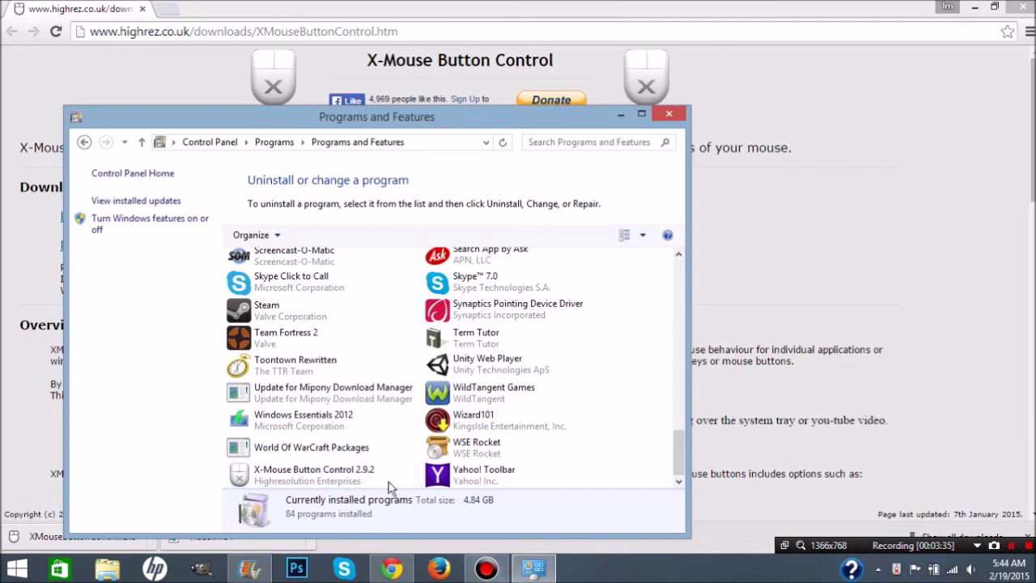
pyautogui.click(383, 484)
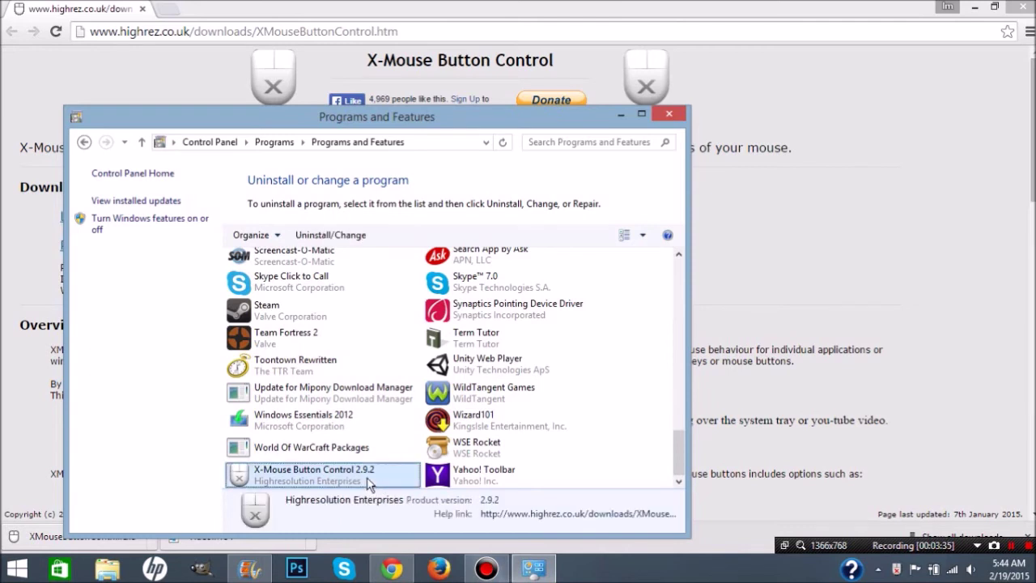
pyautogui.click(363, 242)
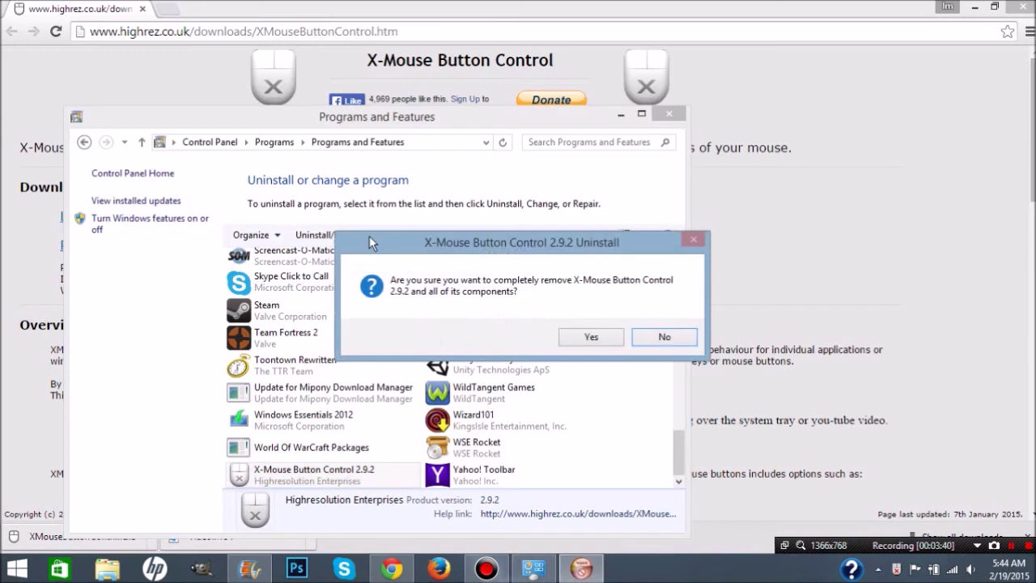
pyautogui.click(593, 337)
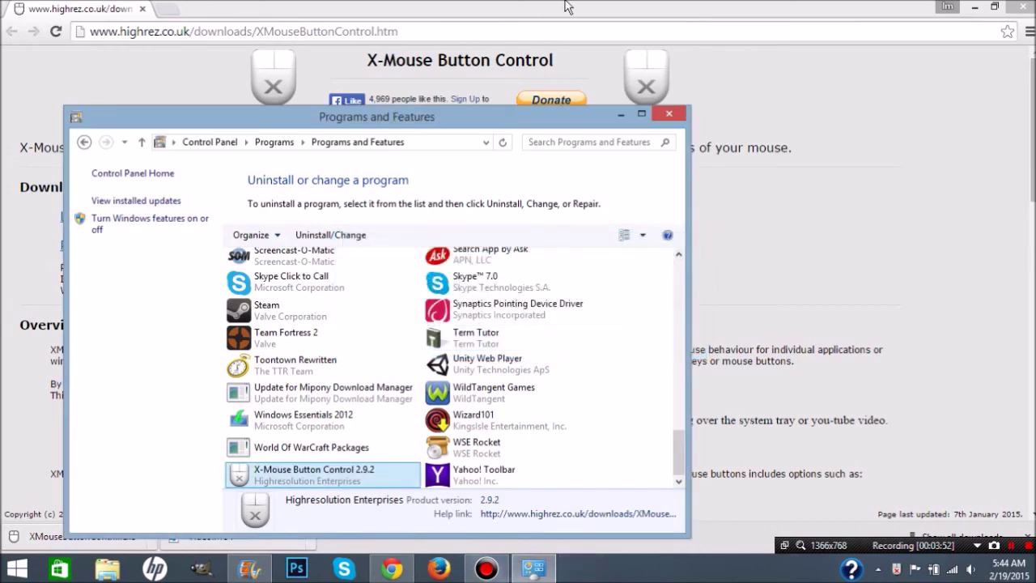
# Close the Programs and Features window and the X-Mouse Button Control download page
pyautogui.click(675, 114)
pyautogui.click(142, 8)
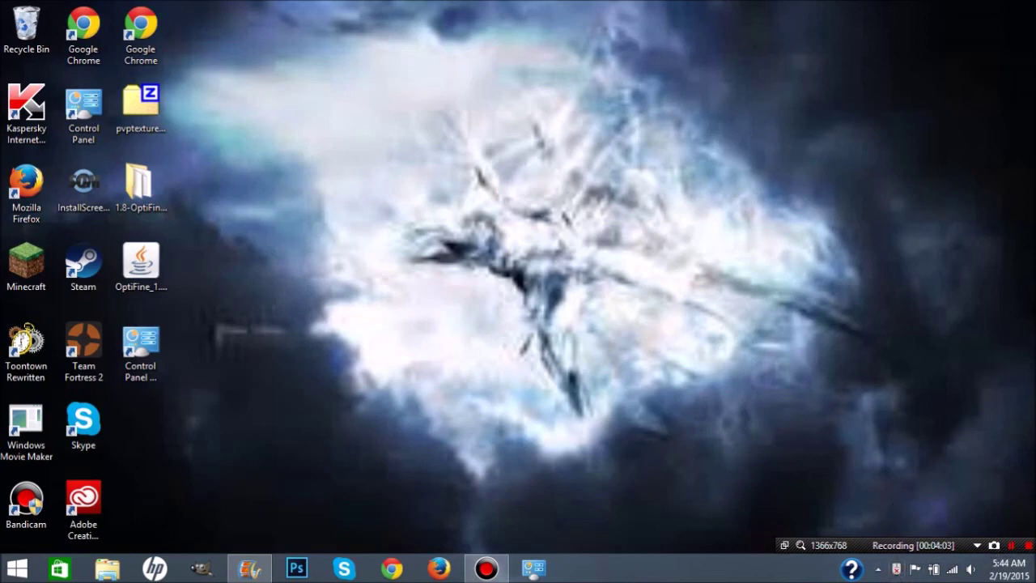
pyautogui.rightClick(895, 569)
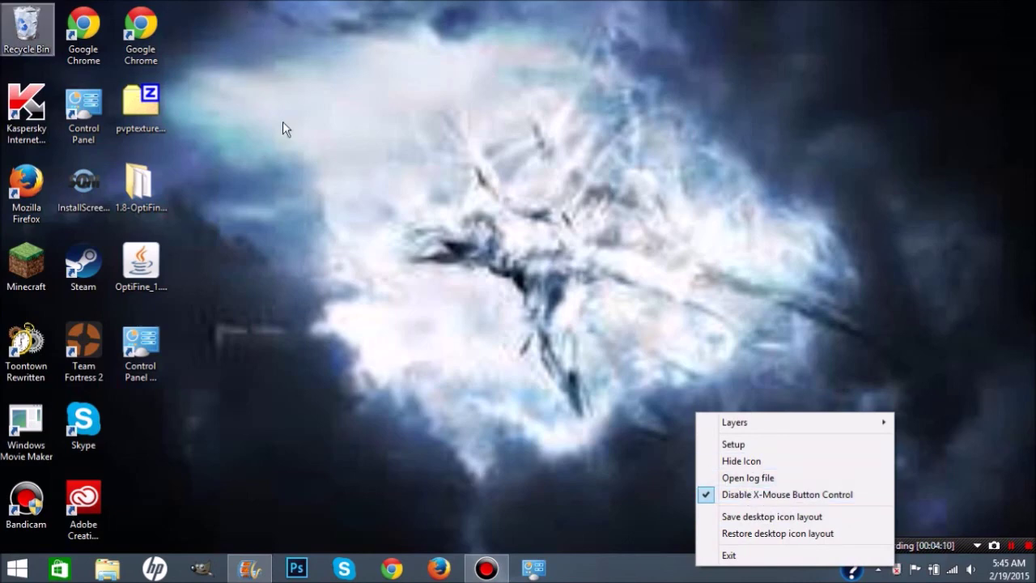
pyautogui.click(891, 364)
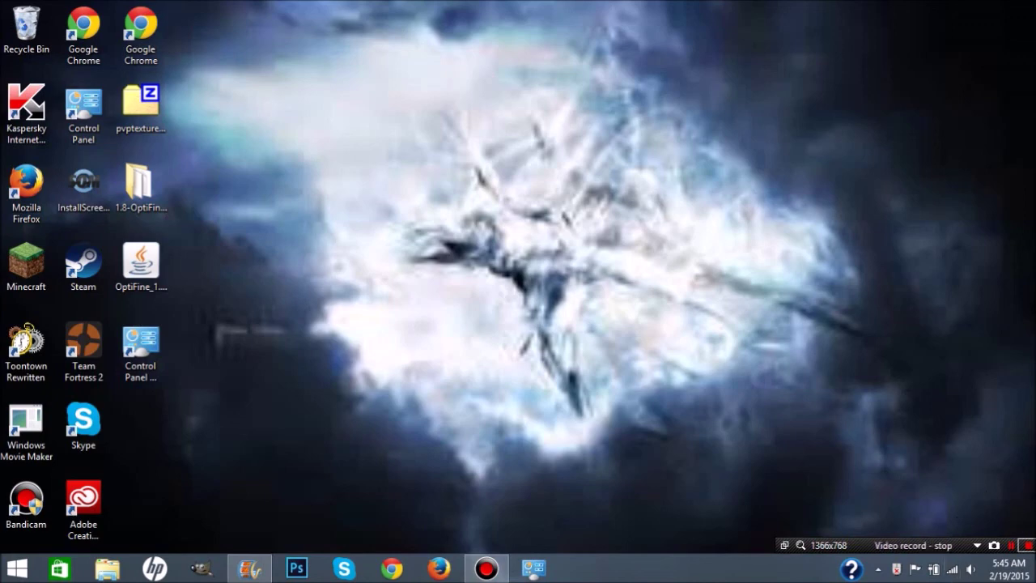
pyautogui.click(1026, 545)
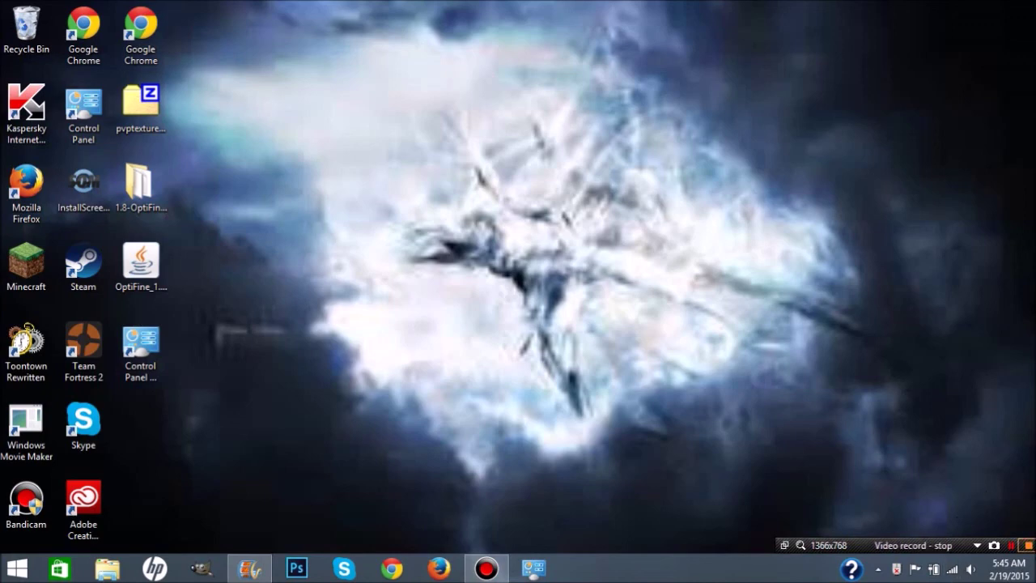